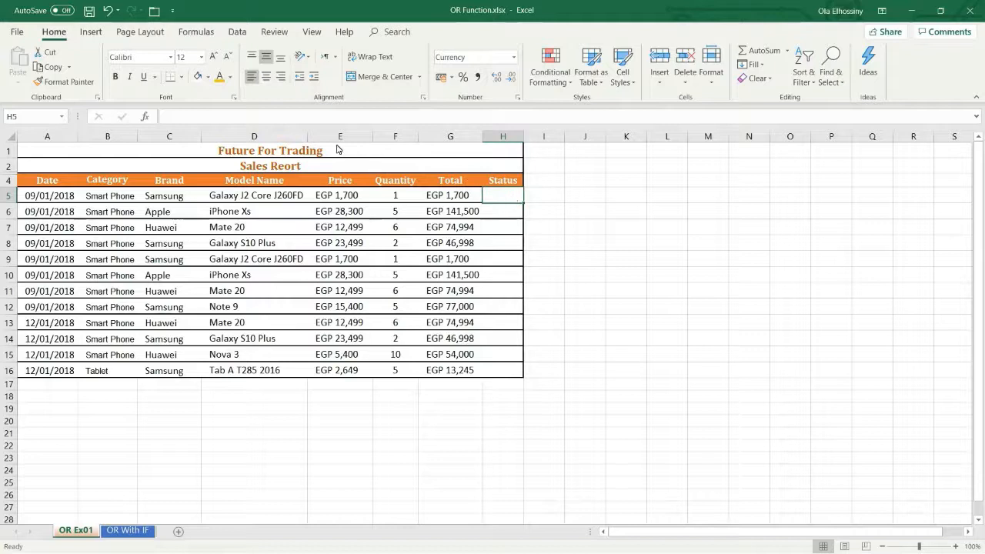
Step: Insert the OR function from the Logical category into the first Status cell, H5
click(145, 116)
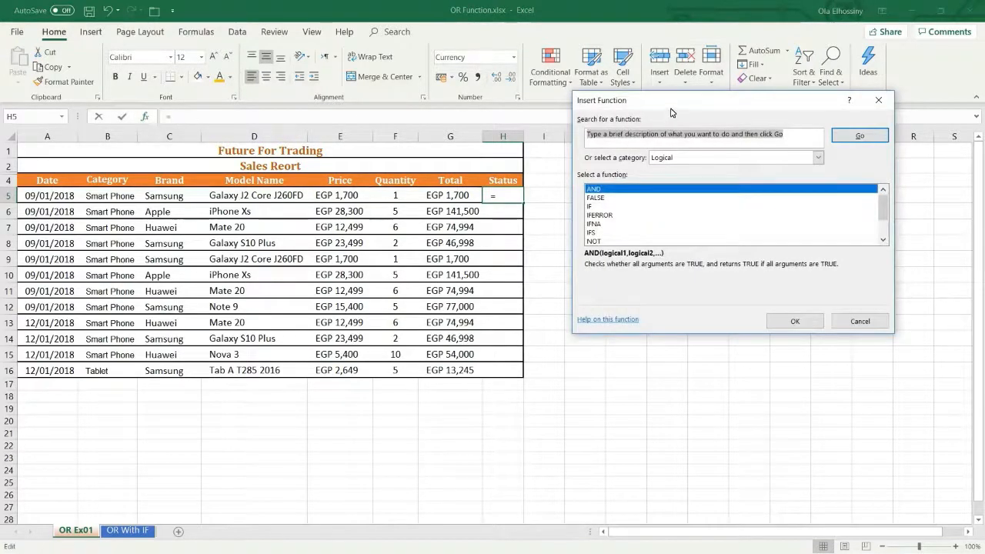
drag(670, 107, 506, 120)
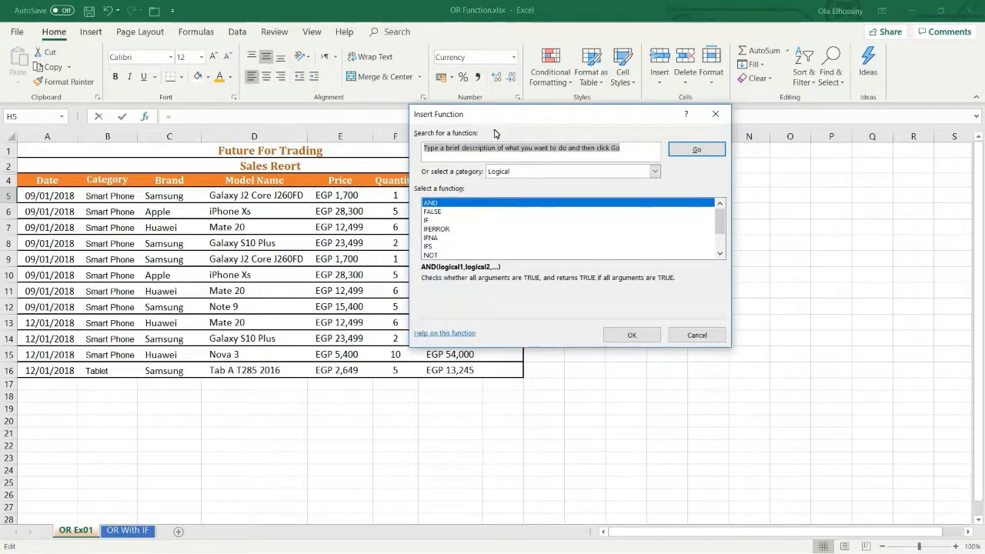
click(546, 173)
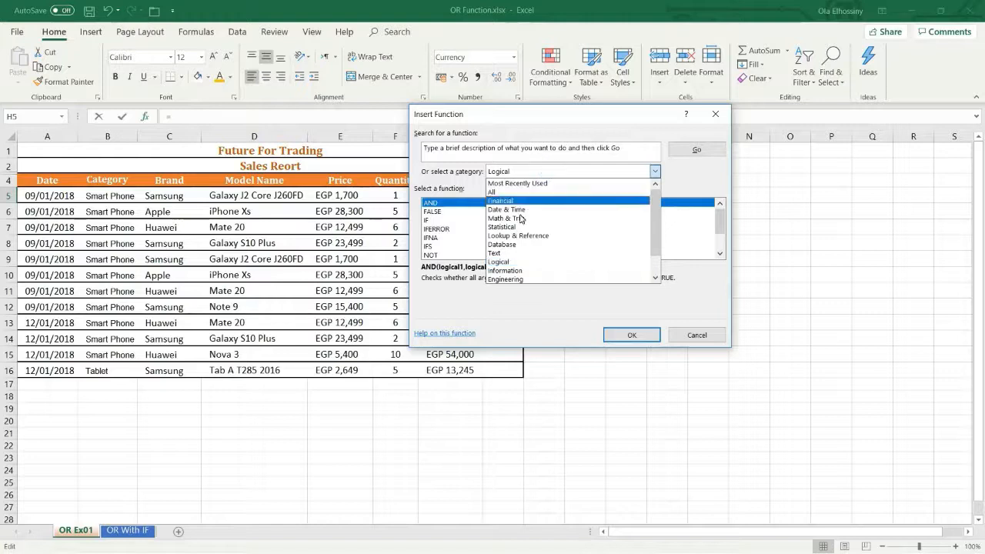
click(510, 262)
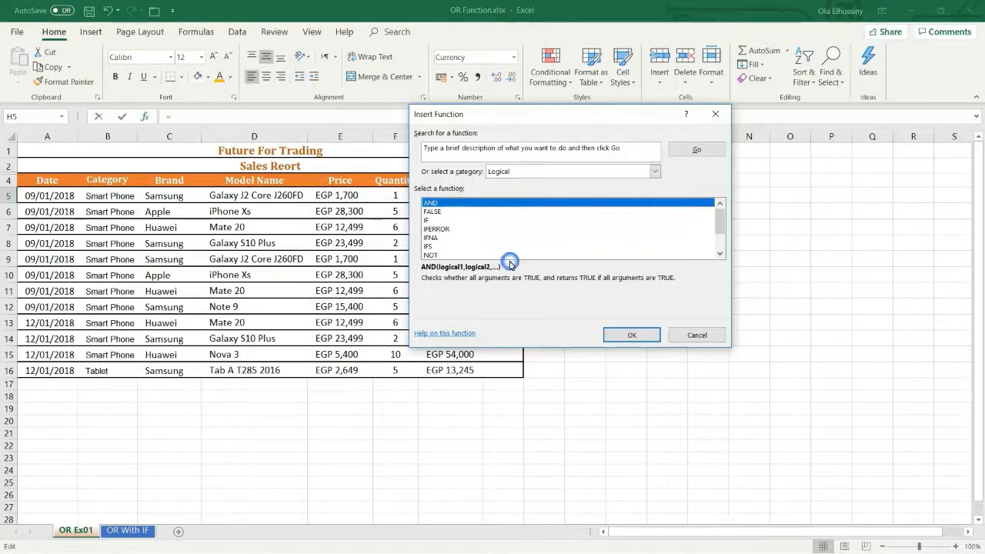
click(432, 230)
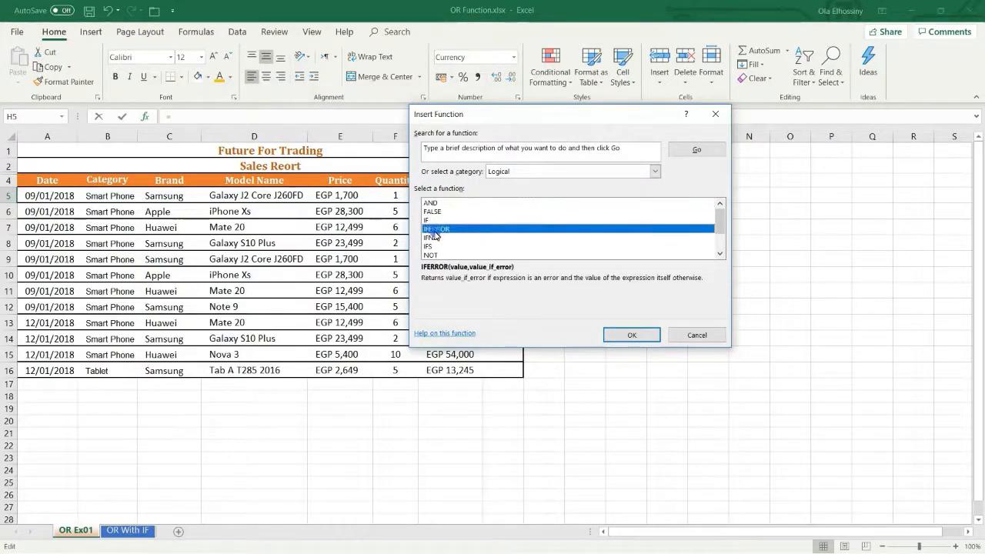
key(o)
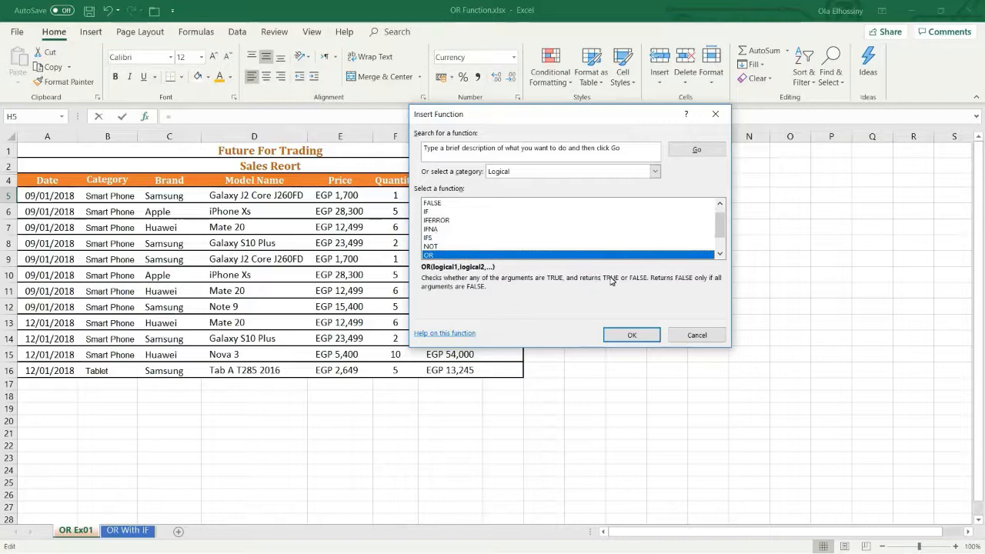
click(640, 337)
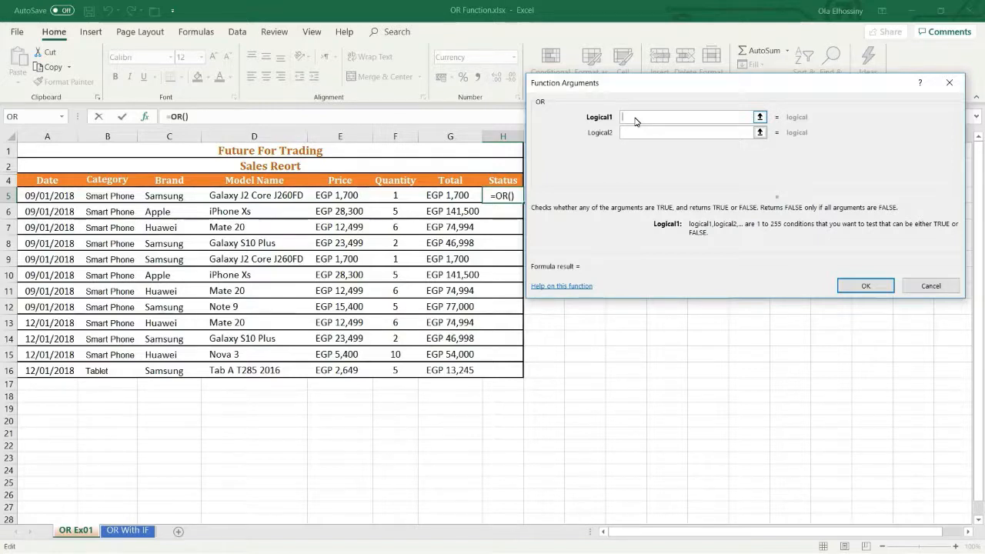
Step: Set the OR conditions for H5 to F5>=5 and G5>=45000, and apply the formula
click(394, 198)
text(>)
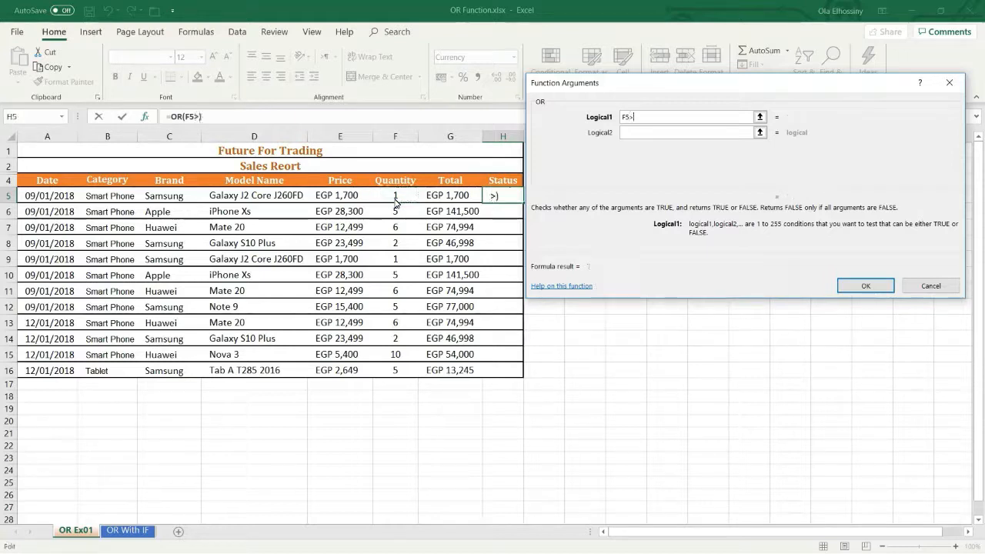
text(=5)
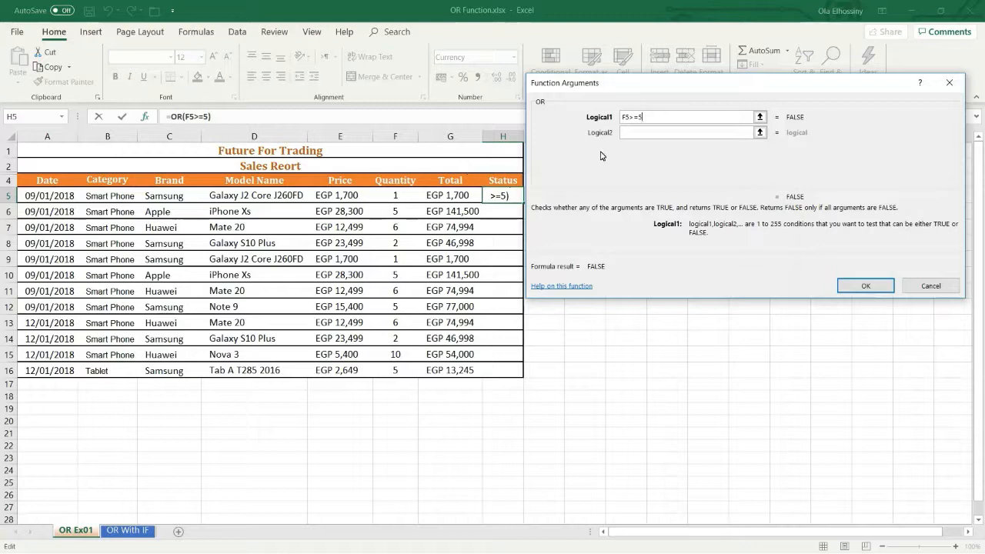
click(634, 134)
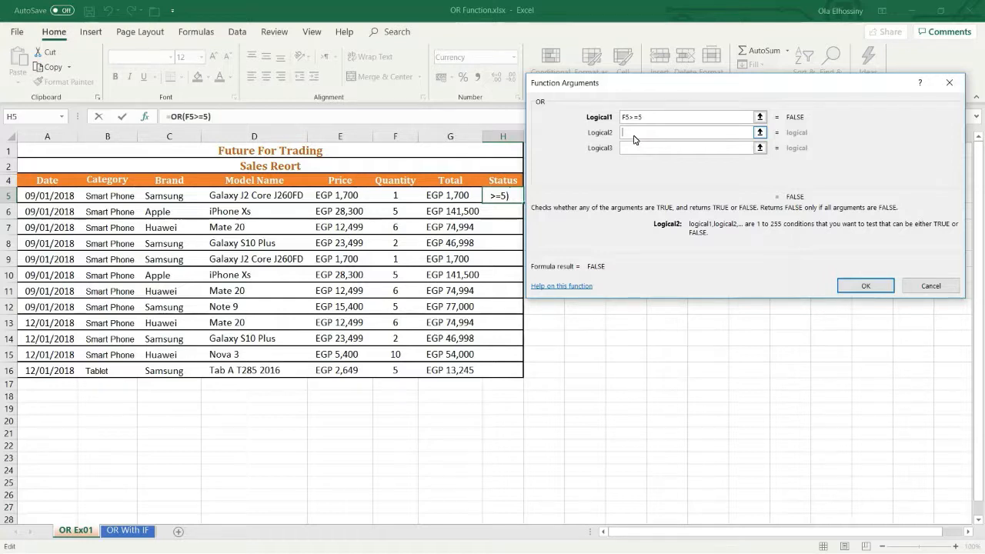
click(457, 197)
text(>)
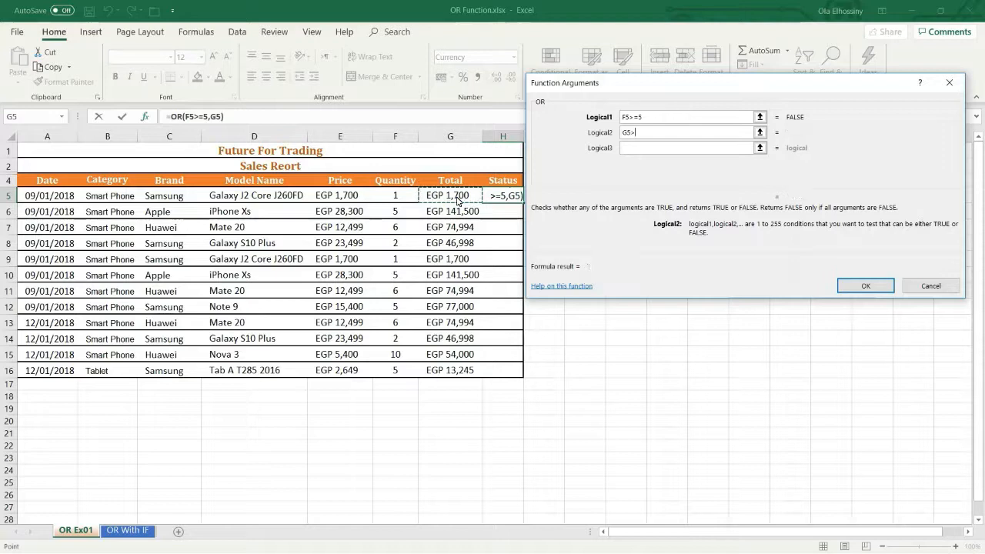
text(=45000)
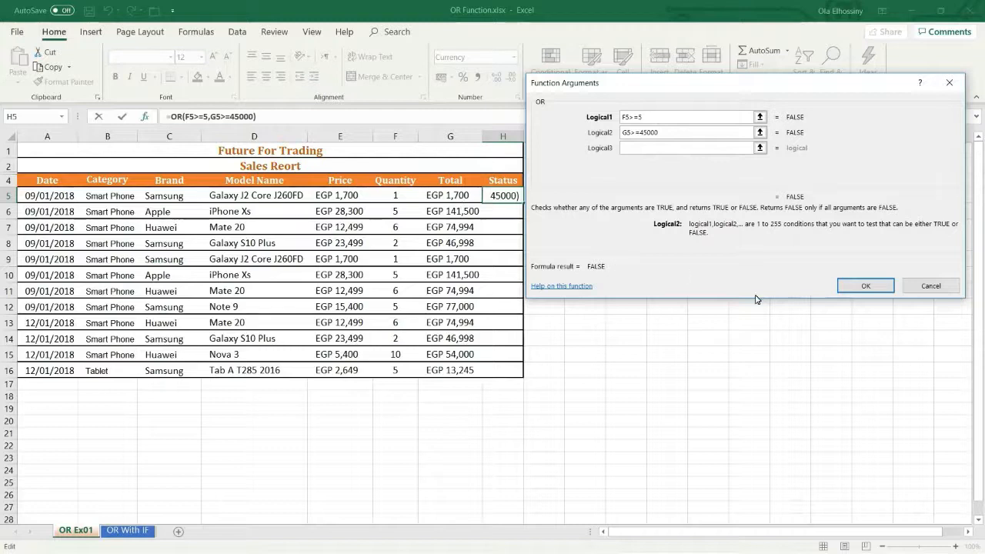
click(864, 288)
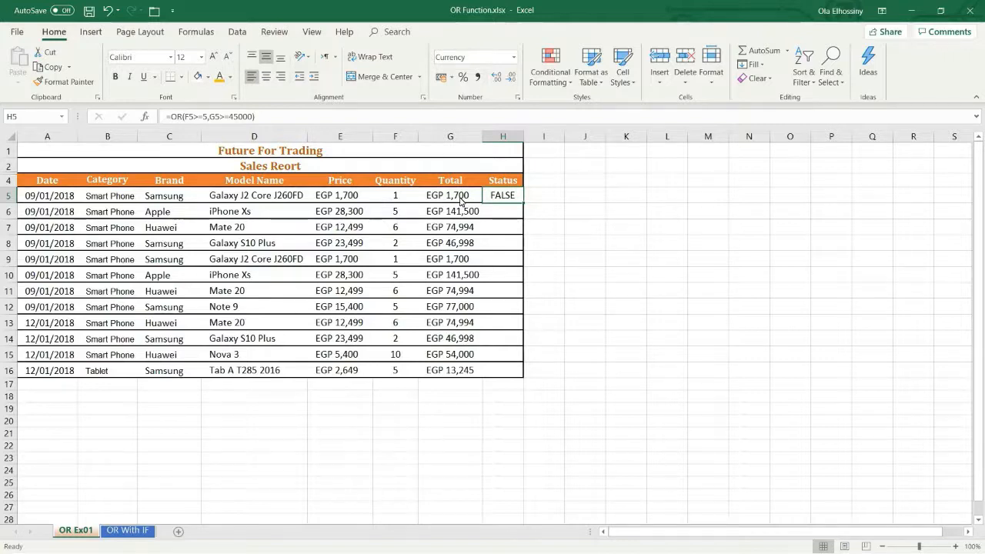
Step: Enter =OR(F6>=5,G6>=45000) in H6 and fill the formula down the Status column to H16
click(510, 214)
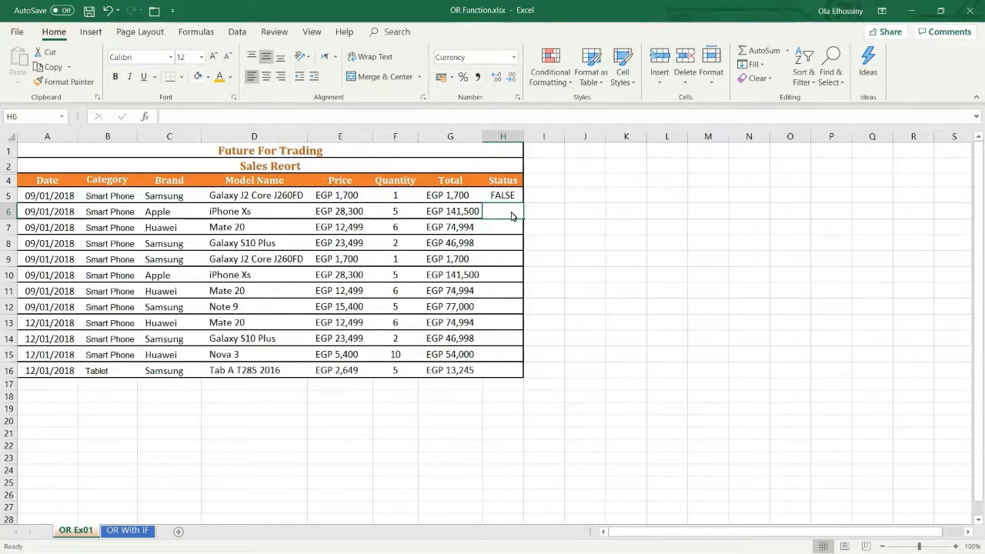
click(172, 118)
text(=)
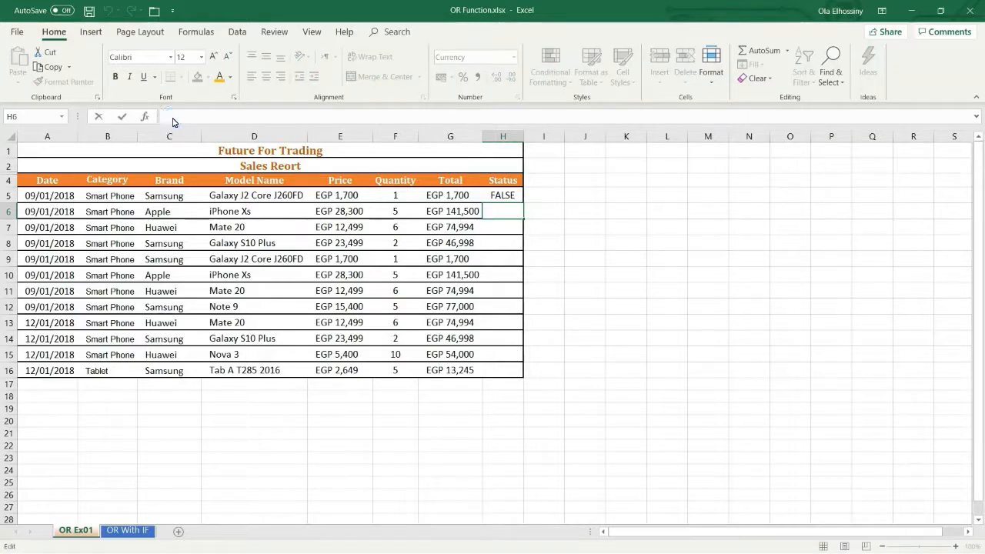
text(or)
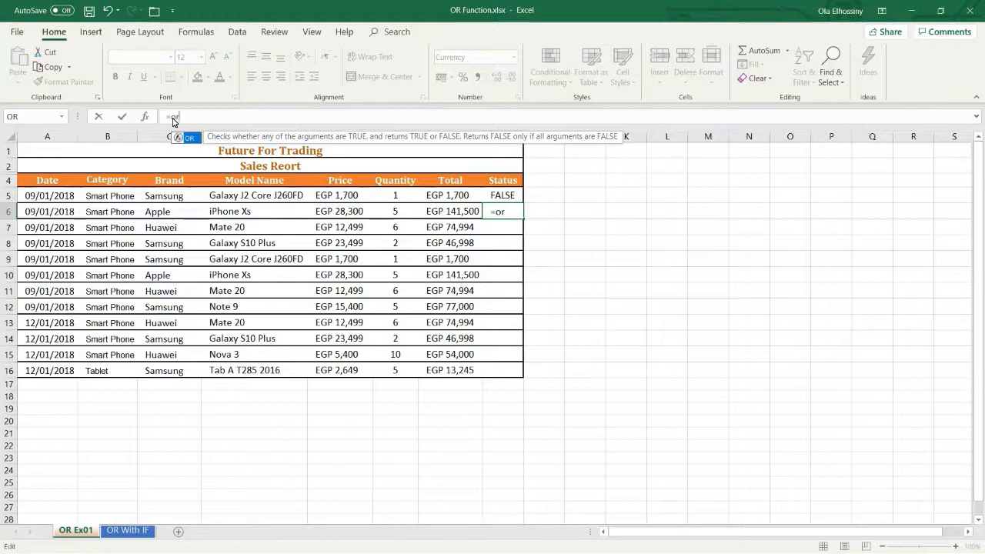
text(()
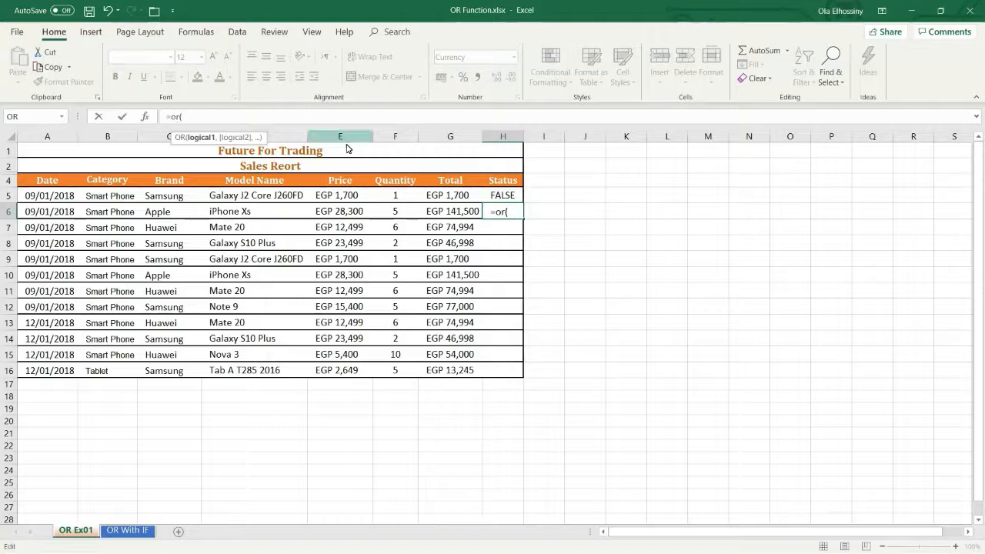
click(401, 216)
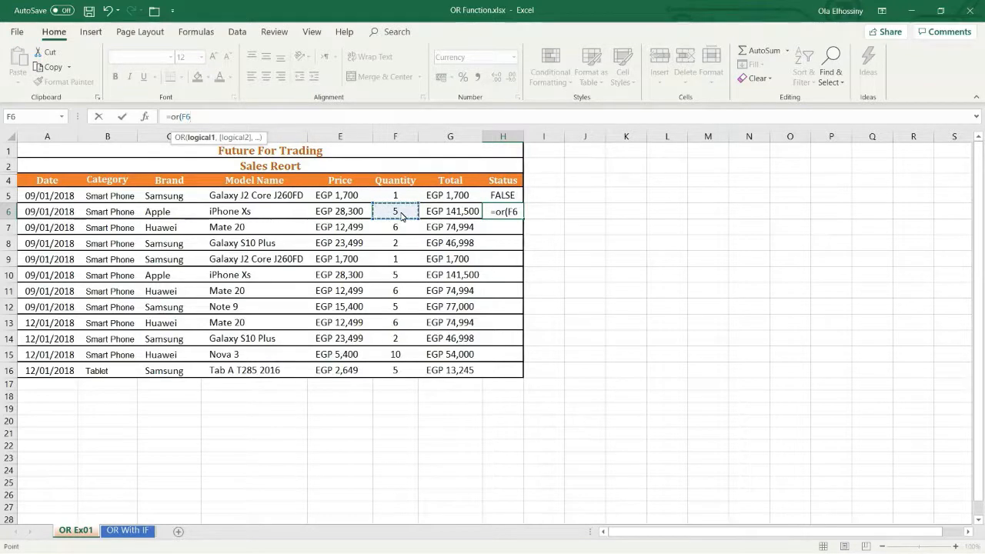
text(>=5)
text(,)
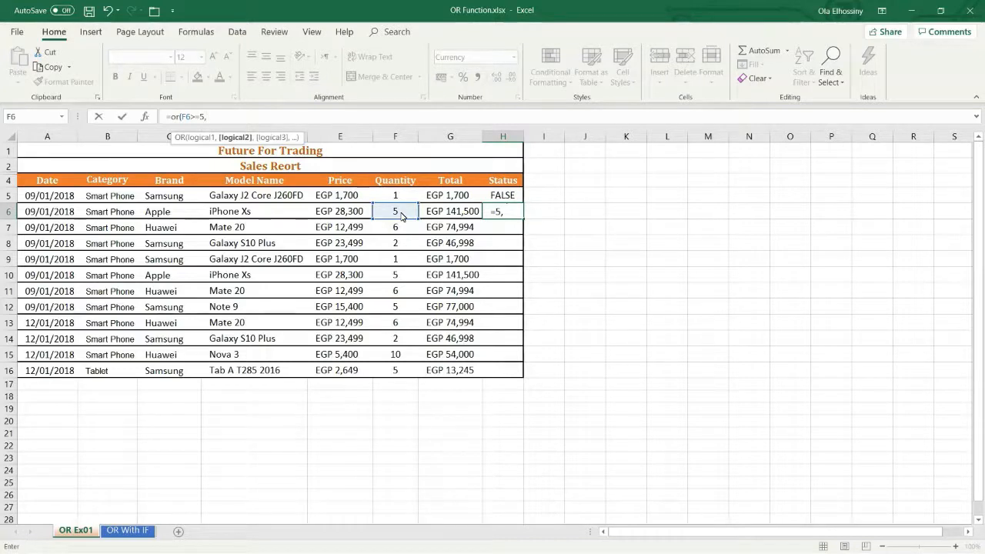
click(444, 216)
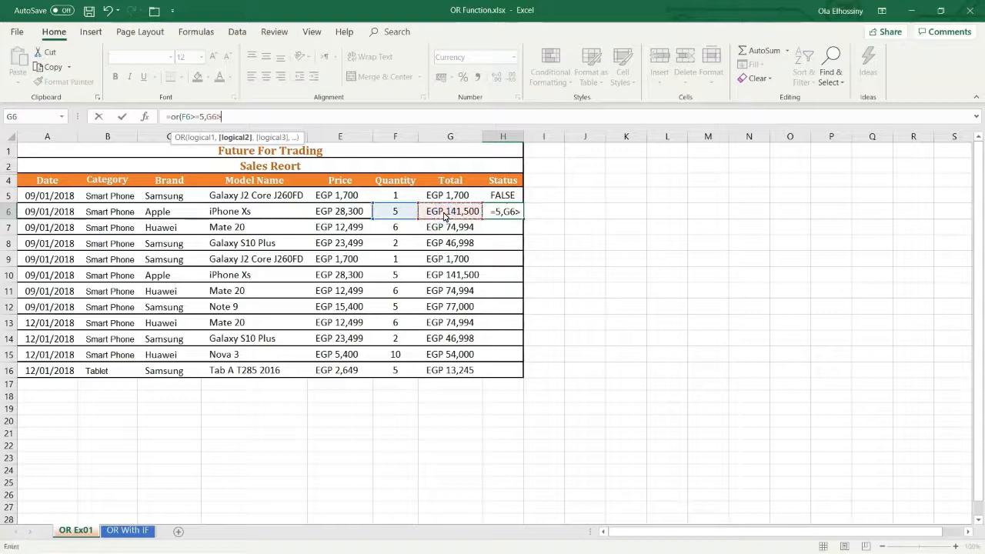
text(>=45000))
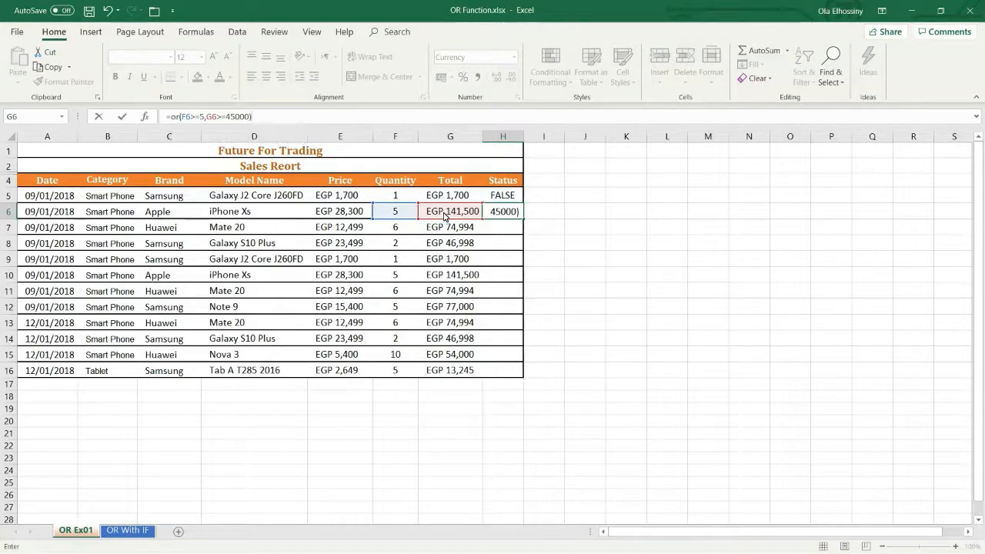
key(Return)
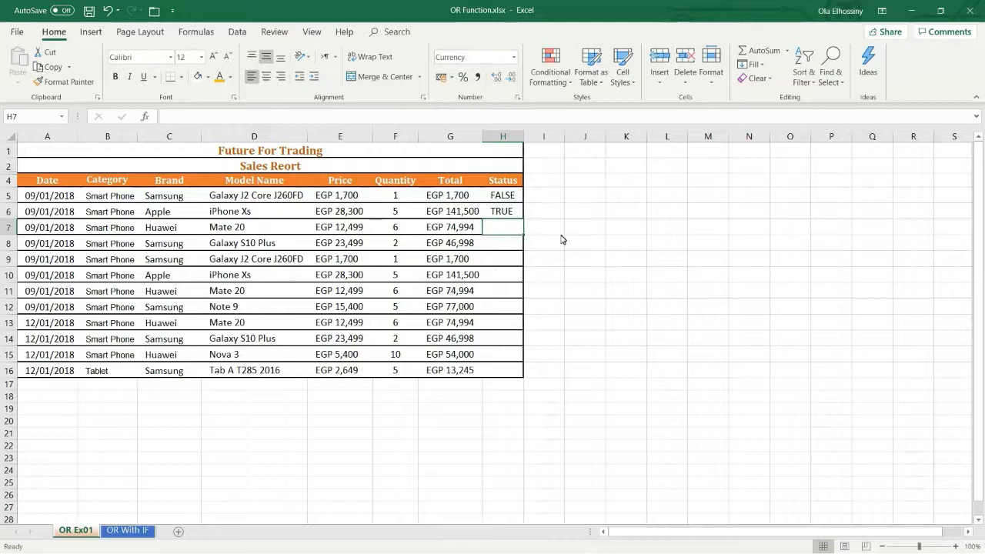
click(502, 214)
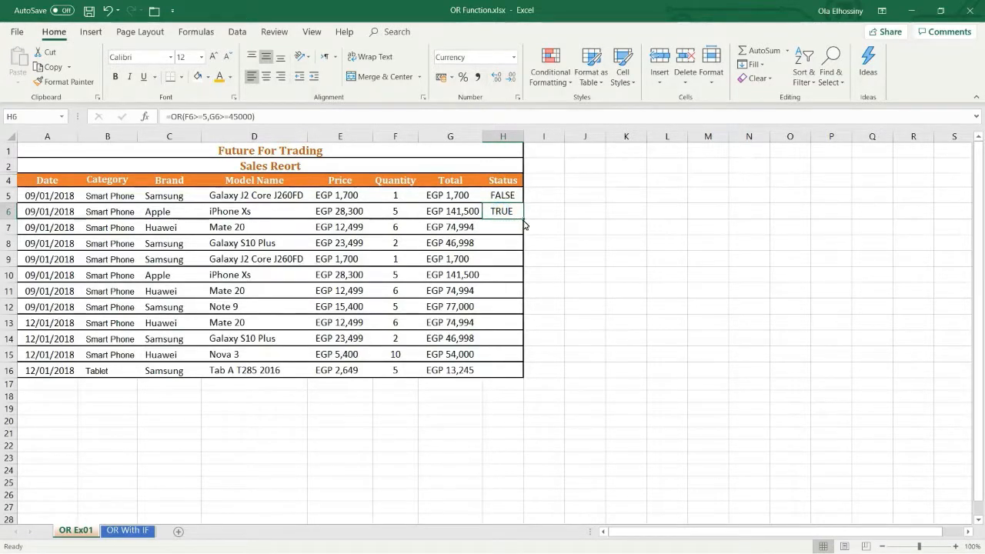
double_click(524, 222)
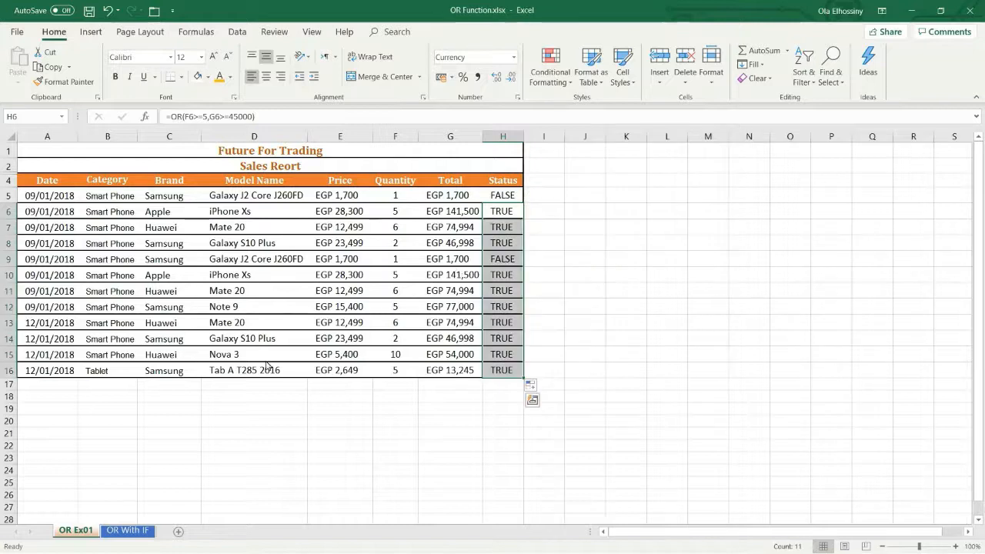
Step: On the OR With IF sheet, begin a formula in Total cell G5 with an OR function nested as the IF logical test
click(135, 530)
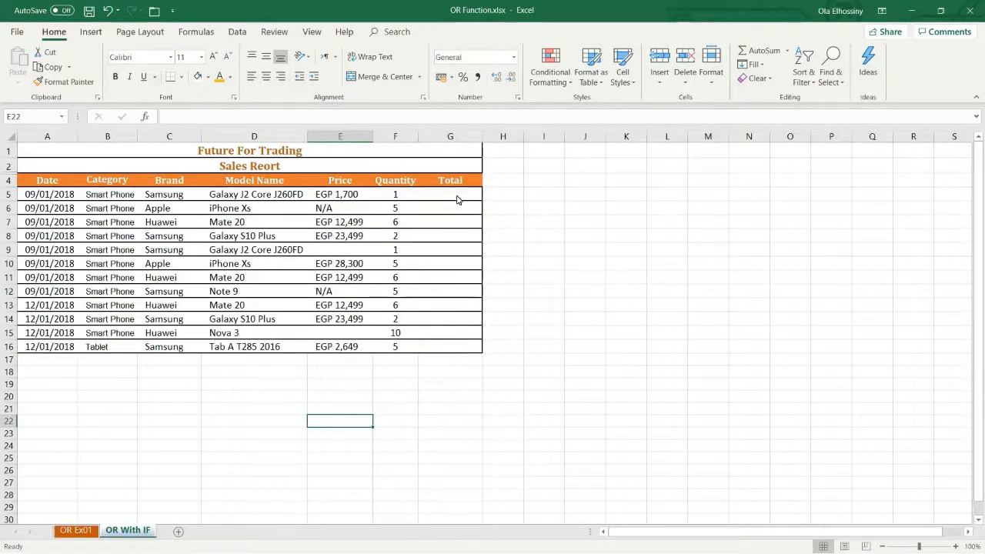
click(456, 198)
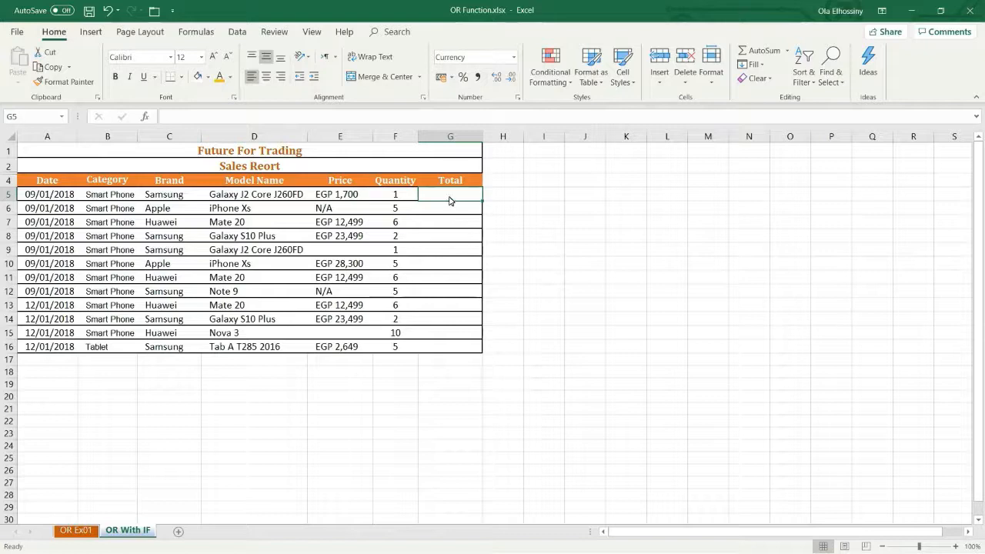
click(171, 116)
text(=)
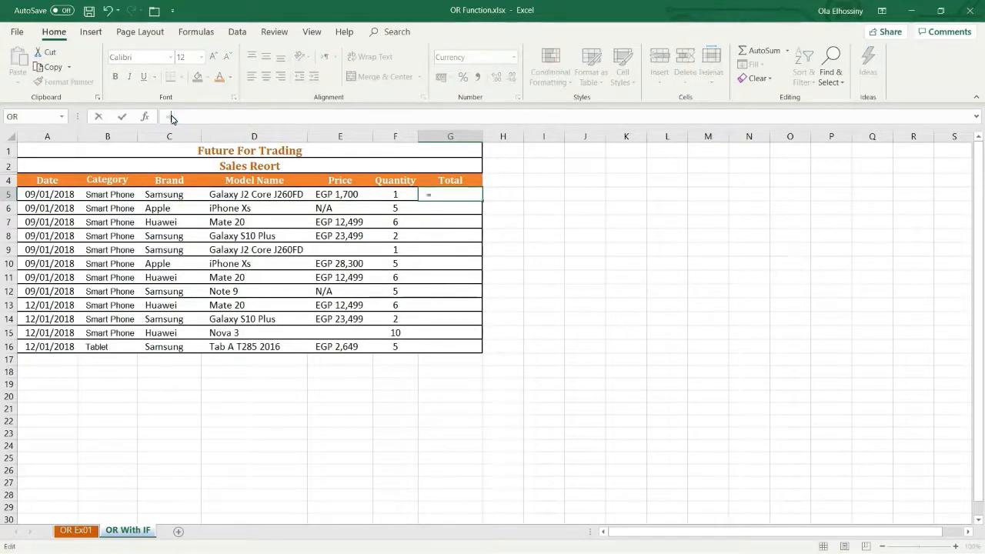
text(if)
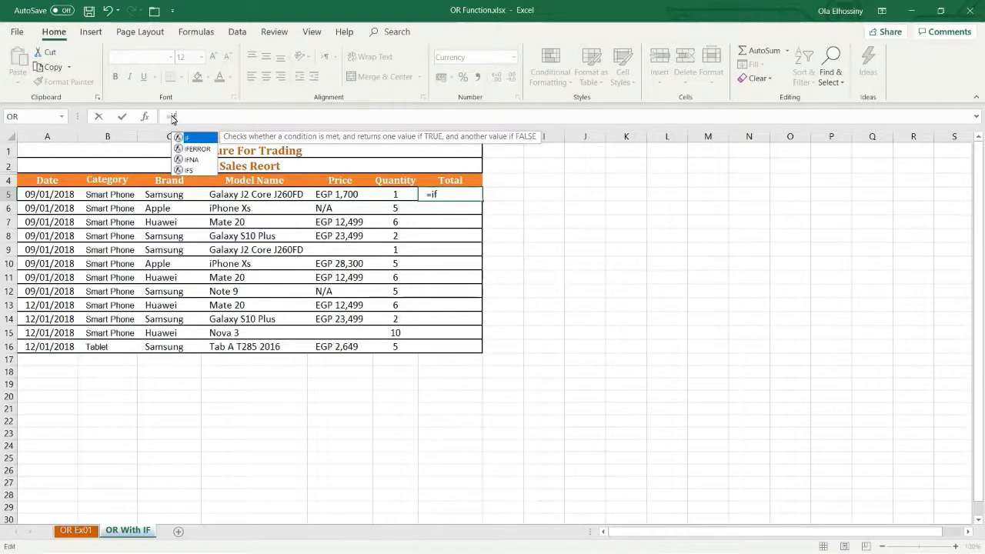
text(()
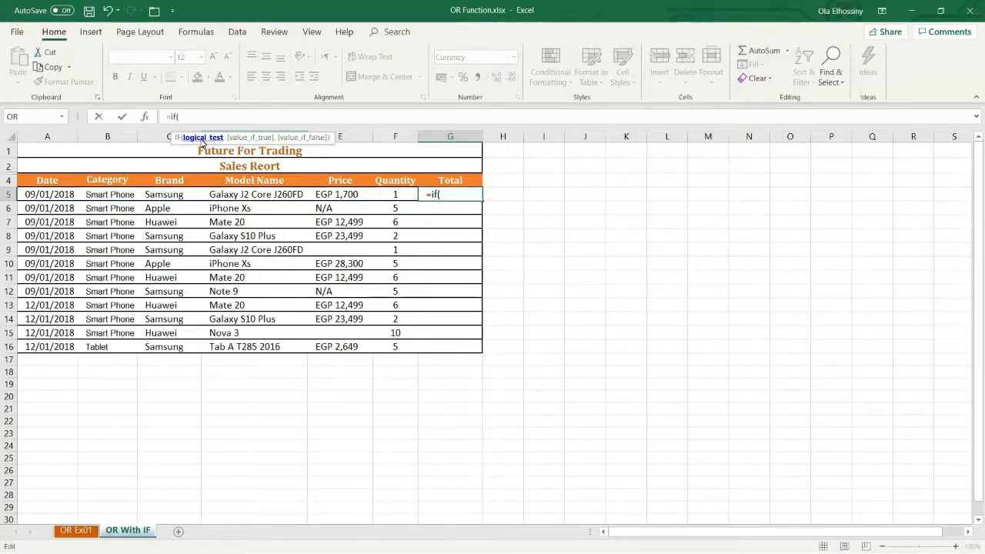
text(or)
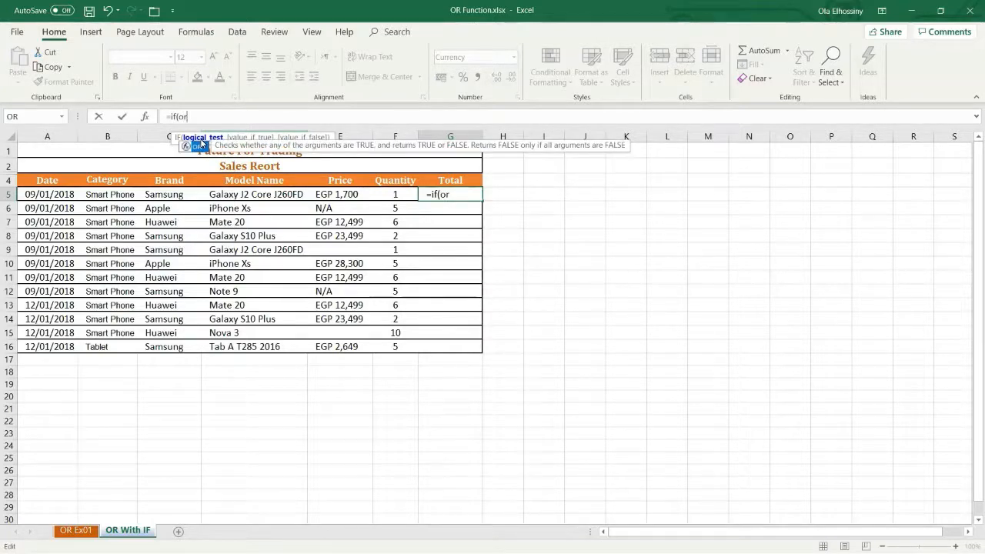
text(()
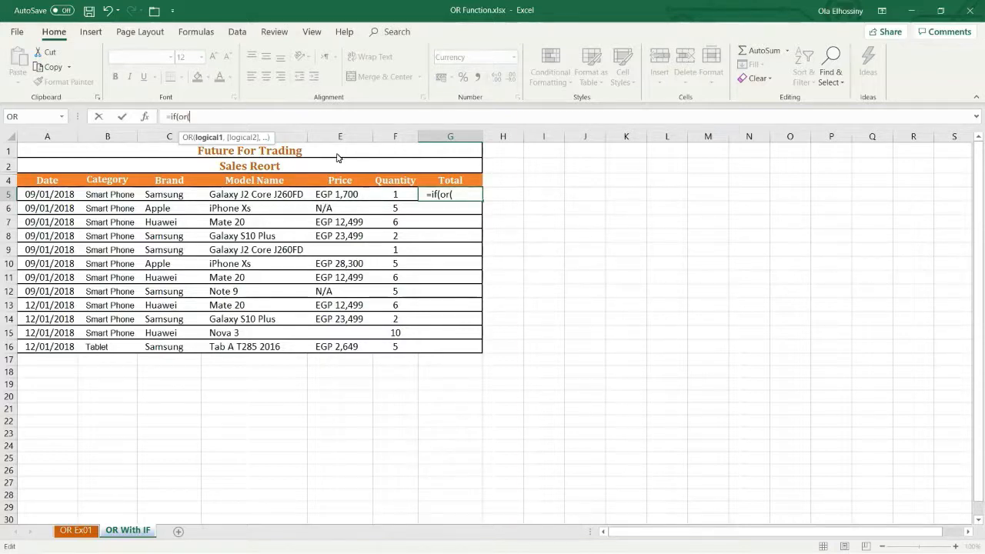
Step: Set the nested OR conditions in G5 to E5="" and E5="N/A", and close the OR function
click(339, 200)
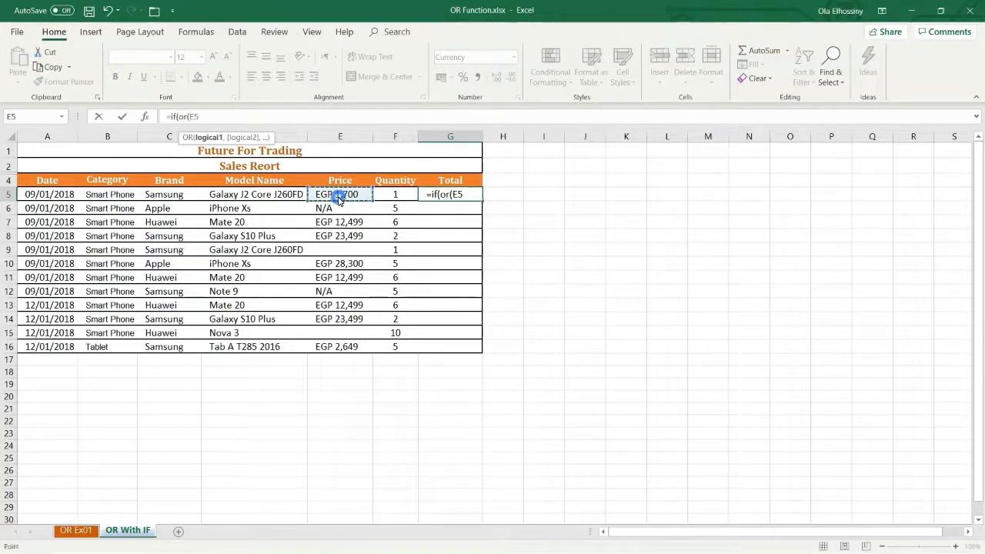
text(=)
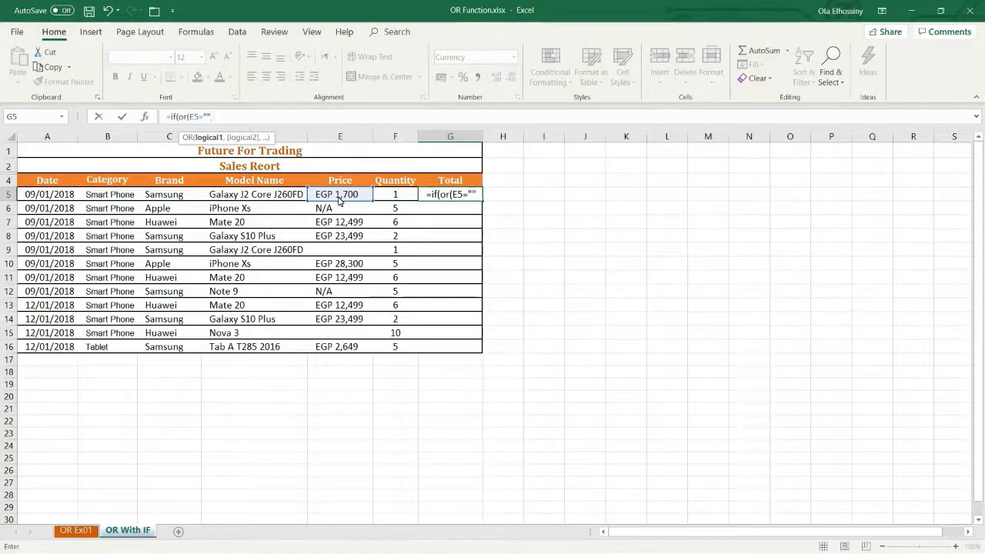
text(,)
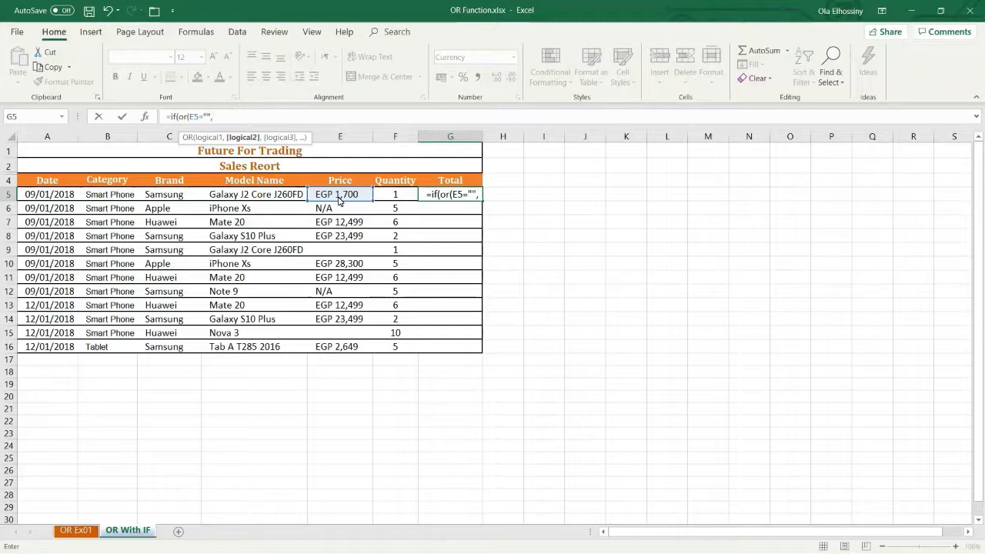
click(339, 199)
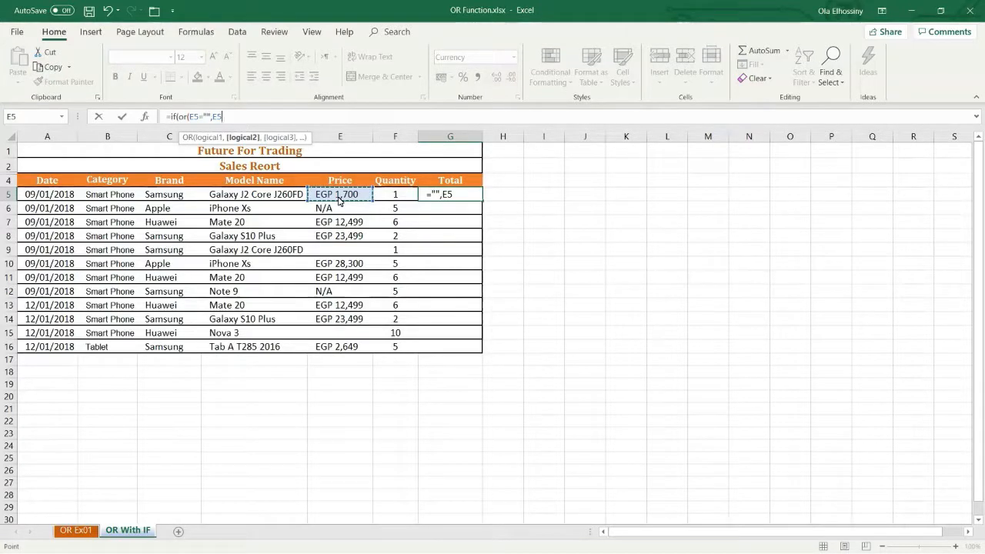
text(=)
text("N/)
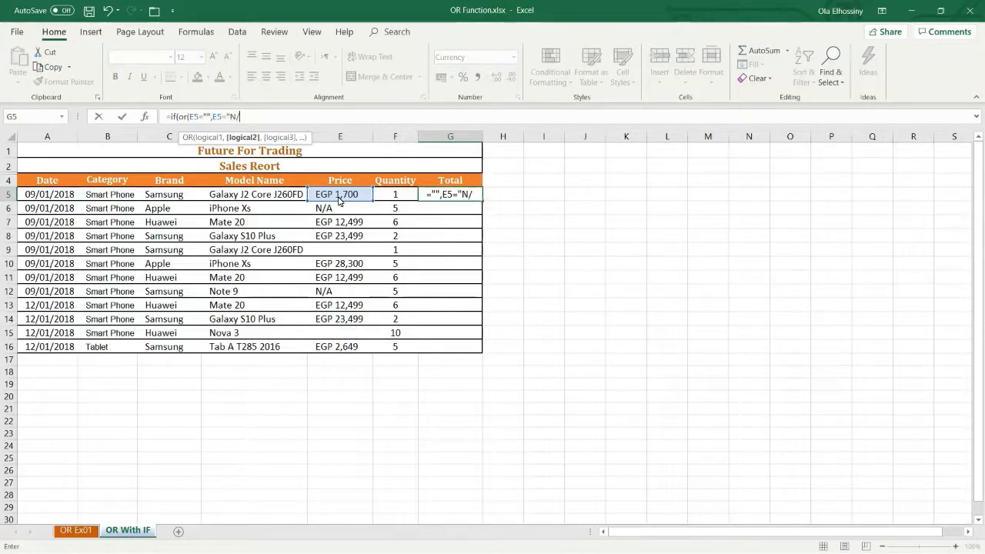
text(A")
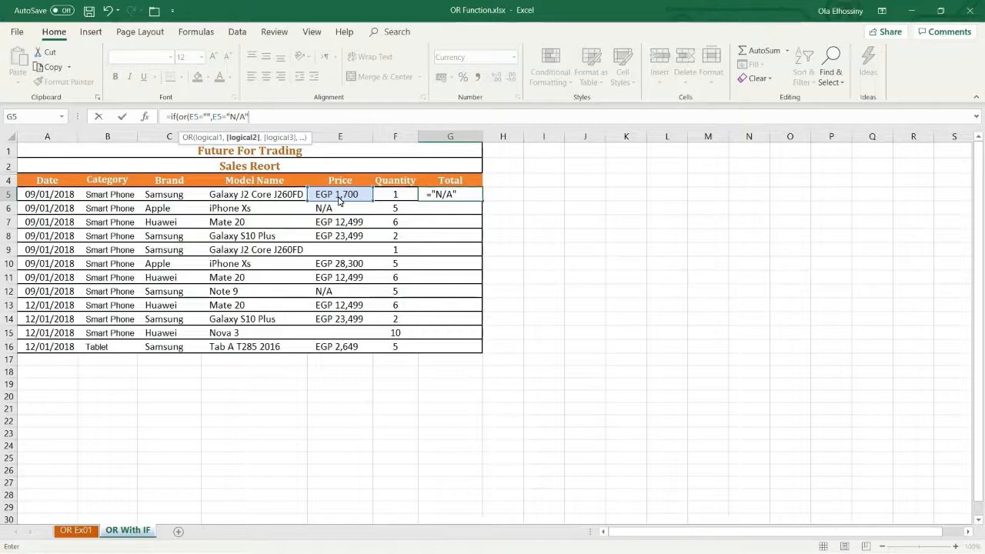
text())
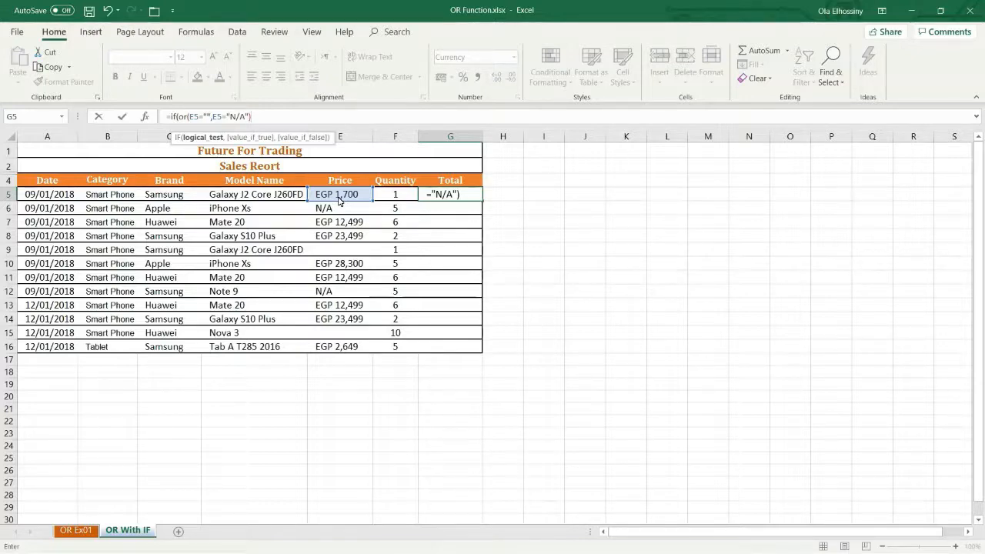
Step: Complete the IF formula in G5 with 0 as the value if true and E5*F5 as the value if false, and enter it
text(,0)
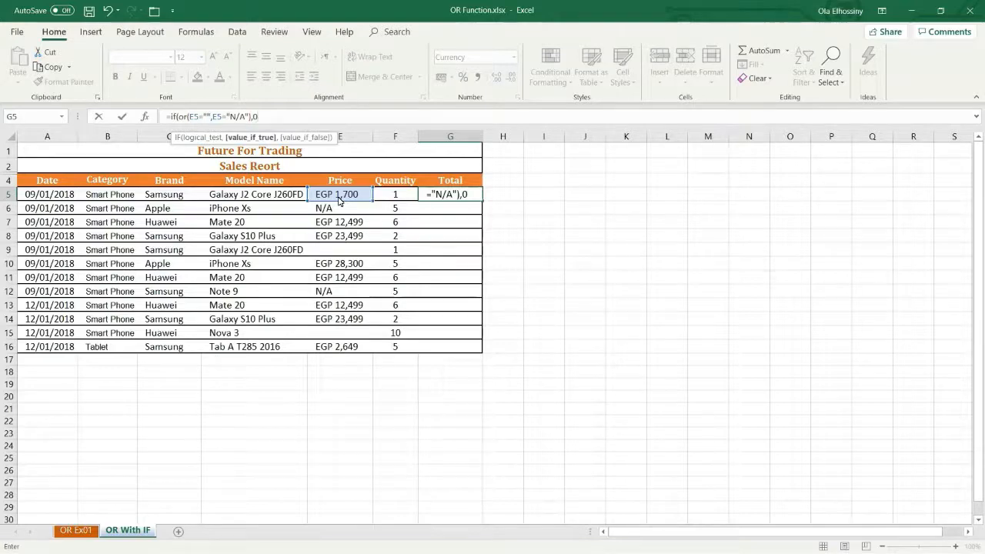
text(,)
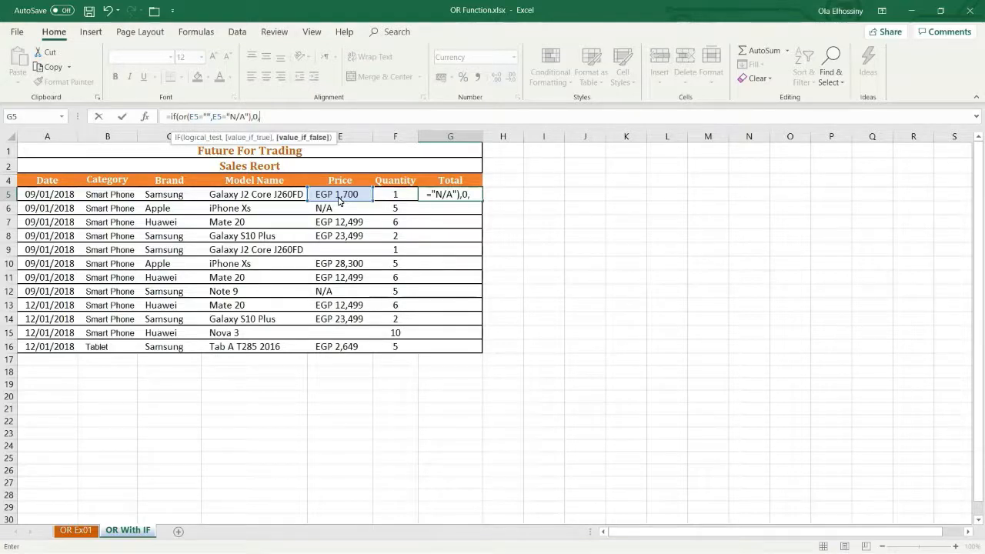
click(338, 200)
text(*)
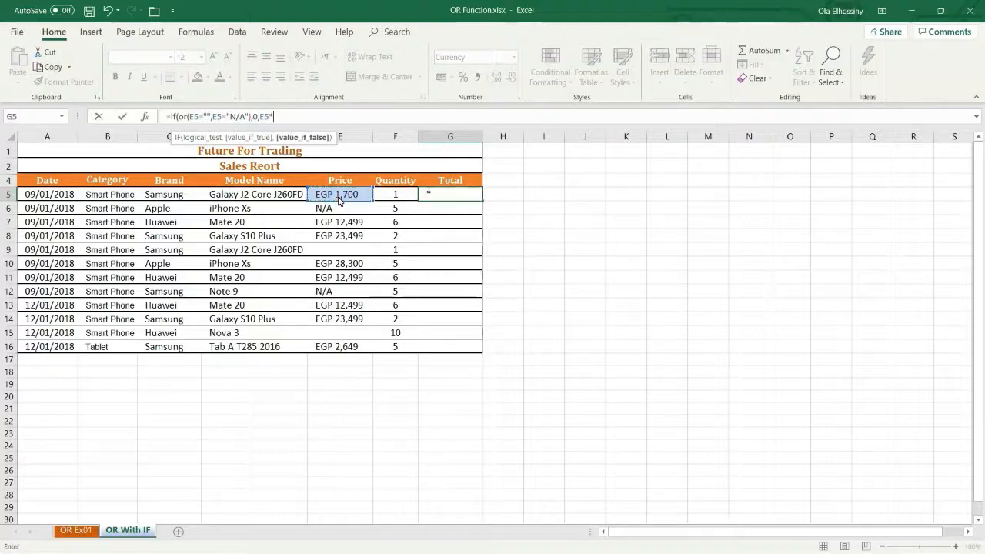
click(394, 197)
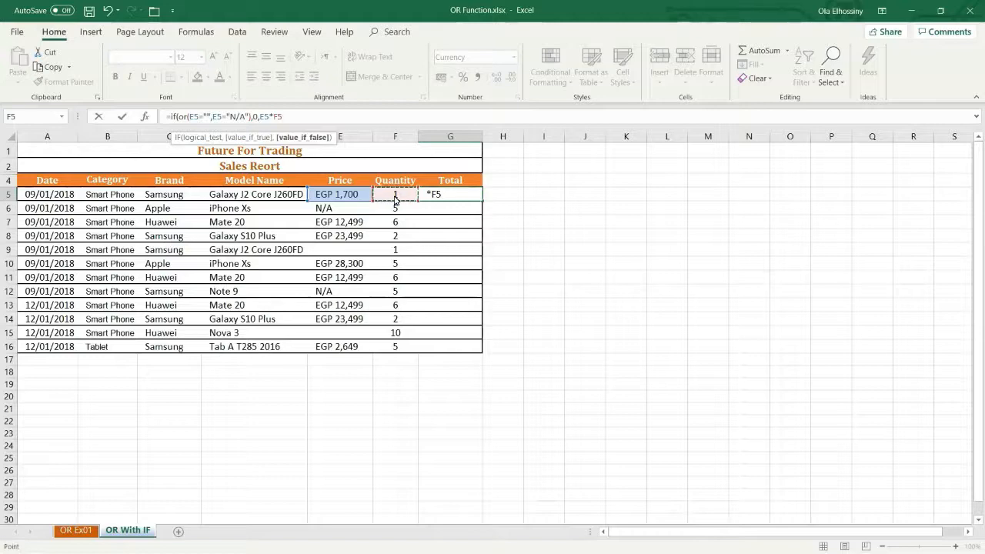
text())
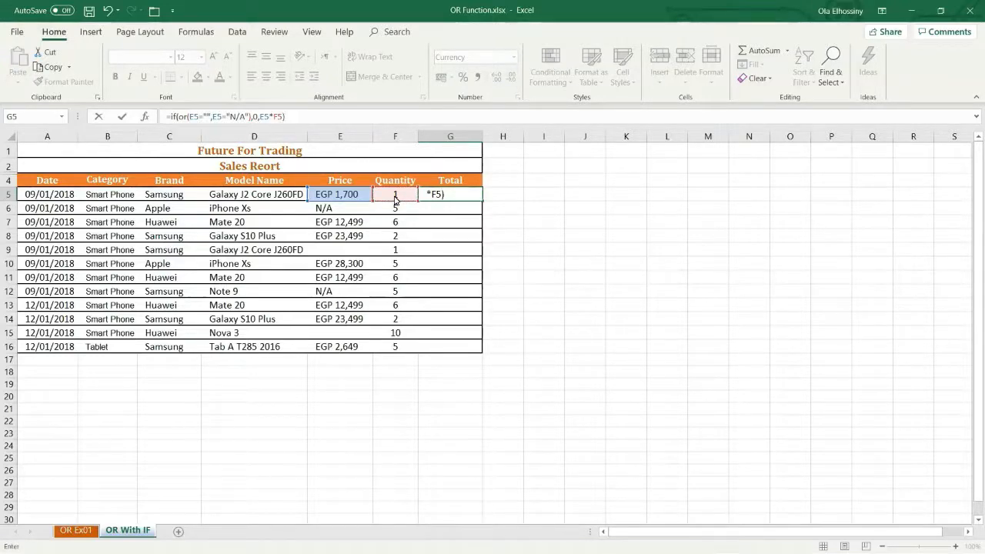
key(Return)
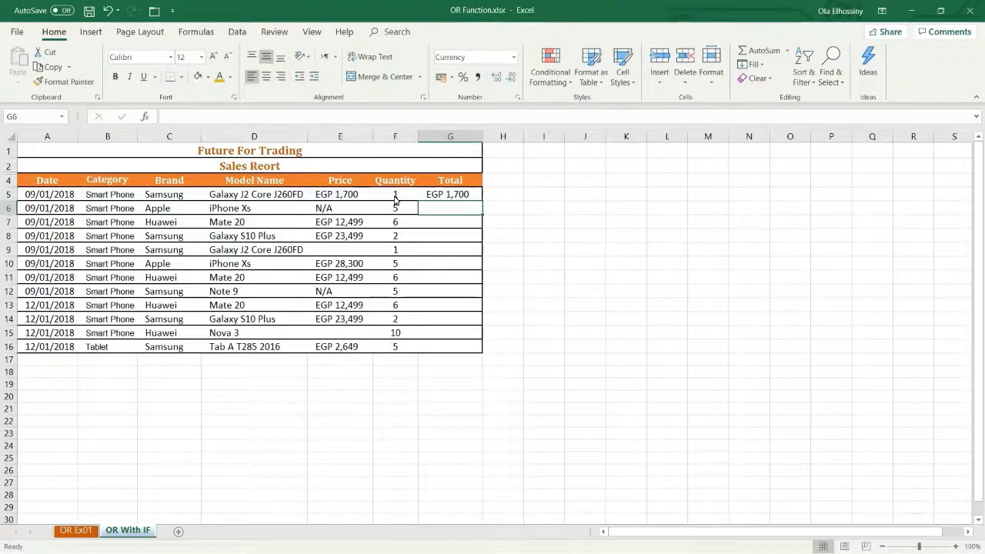
Step: Fill the G5 formula down the Total column to G16 and check it against Price cells E6 and E9
click(444, 195)
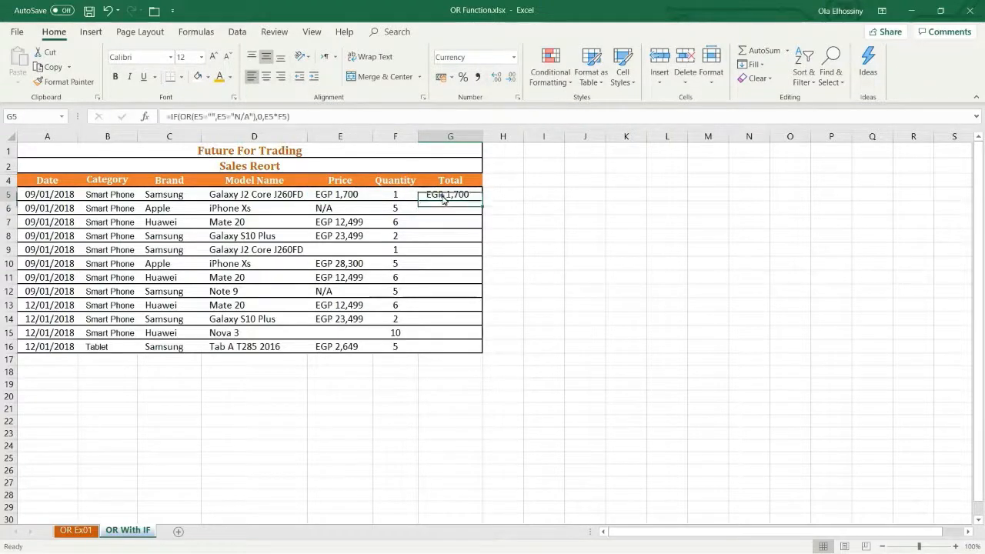
double_click(484, 203)
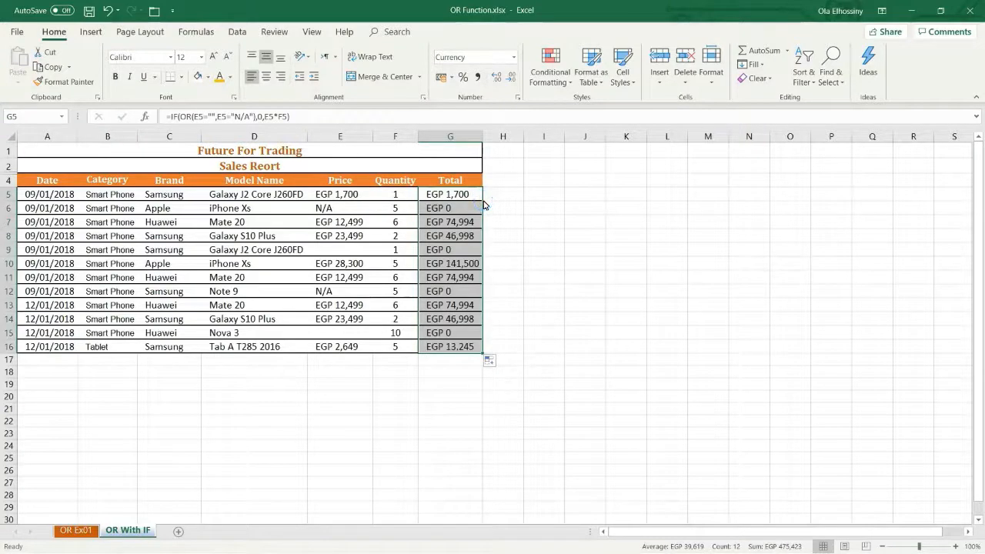
click(348, 213)
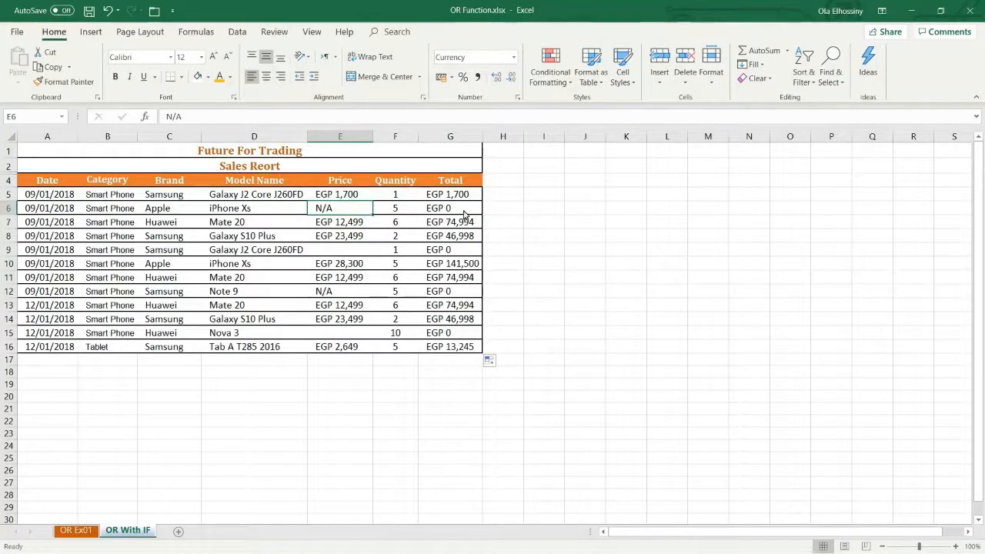
click(351, 251)
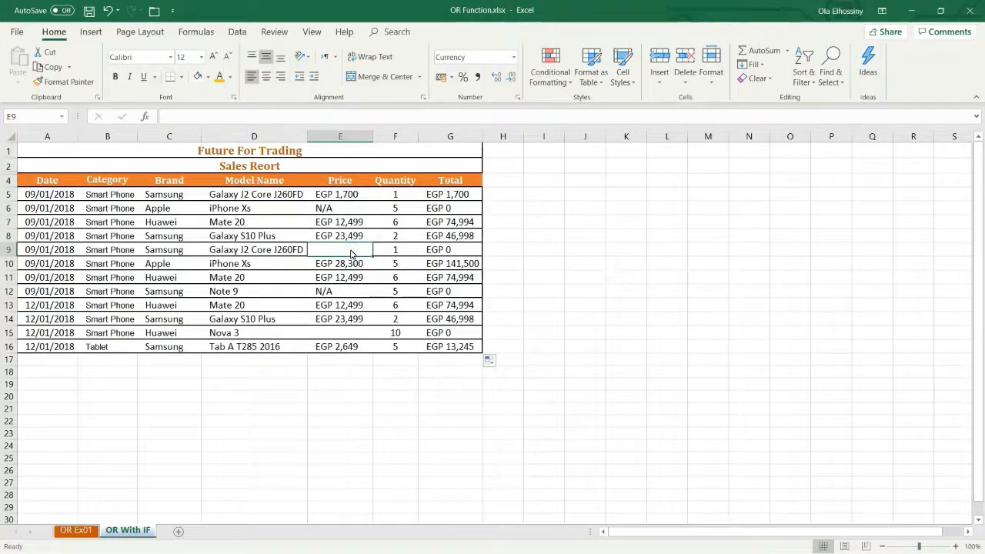